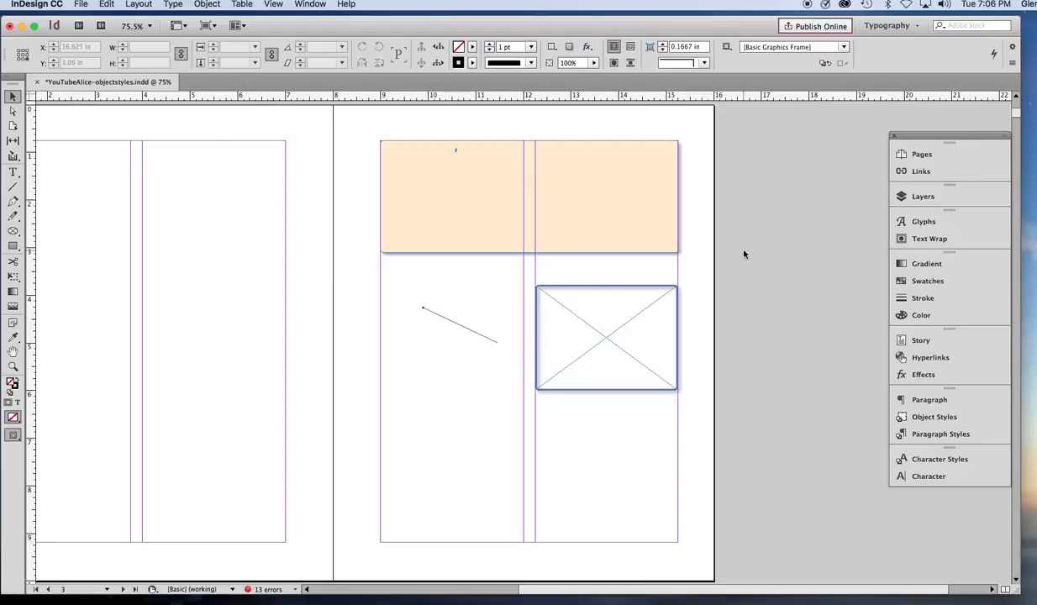
- Move the peach sidebar frame off the margin guides and return it to its original position
{"action": "left_click", "coordinate": [635, 235]}
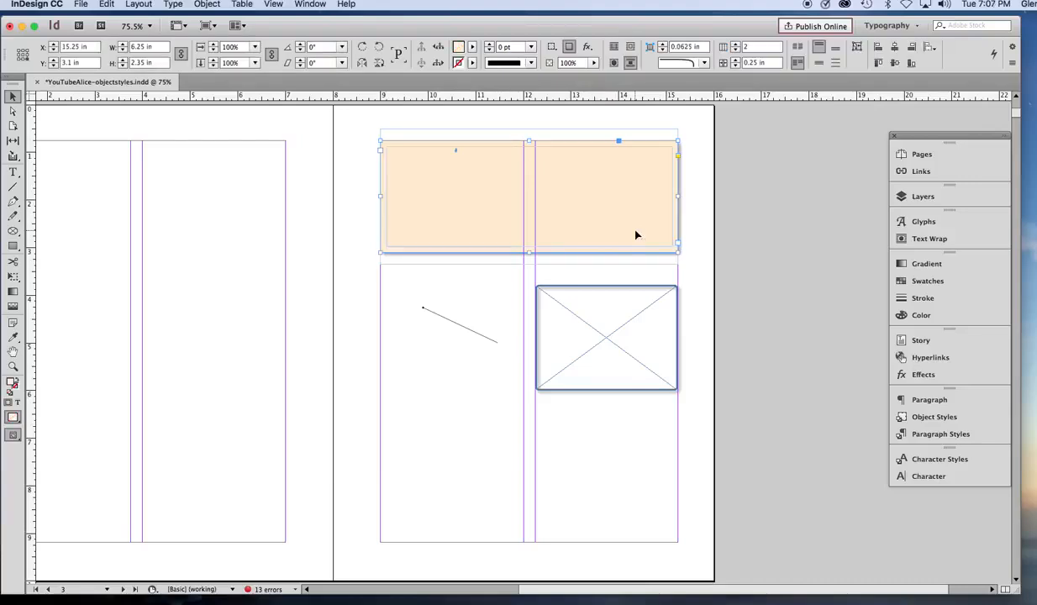
{"action": "left_click_drag", "start_coordinate": [636, 235], "coordinate": [603, 243]}
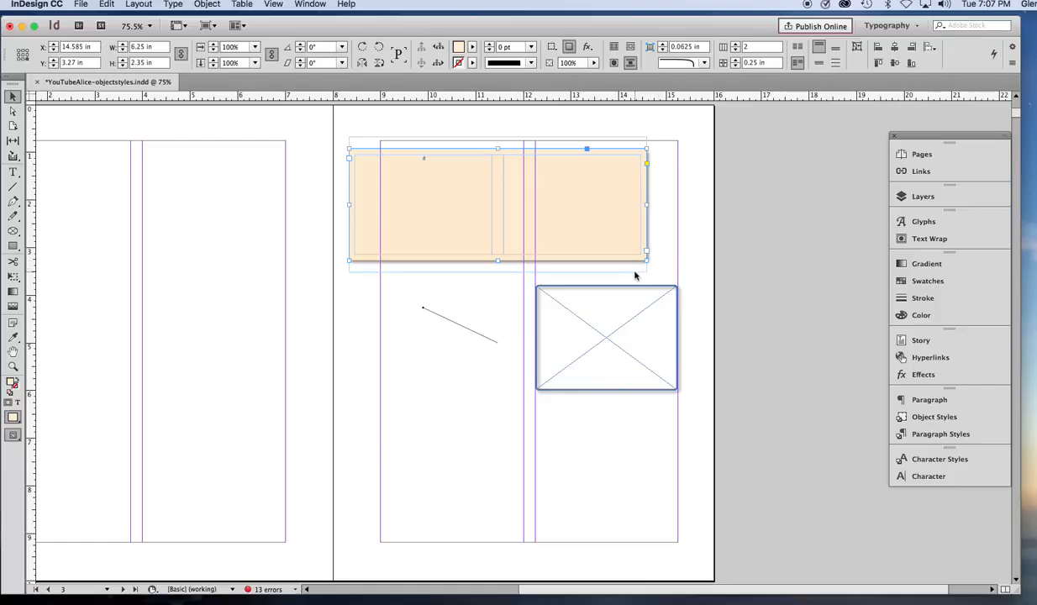
{"action": "left_click_drag", "start_coordinate": [590, 238], "coordinate": [622, 240]}
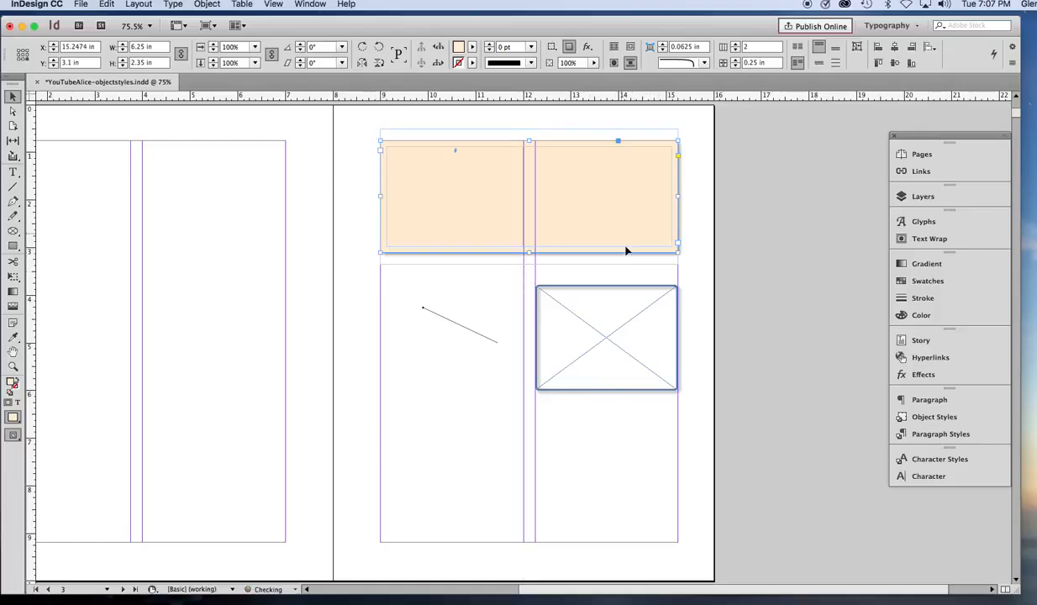
- Examine the bordered photo frame and the leader line with its dot end up close
{"action": "left_click", "coordinate": [661, 325]}
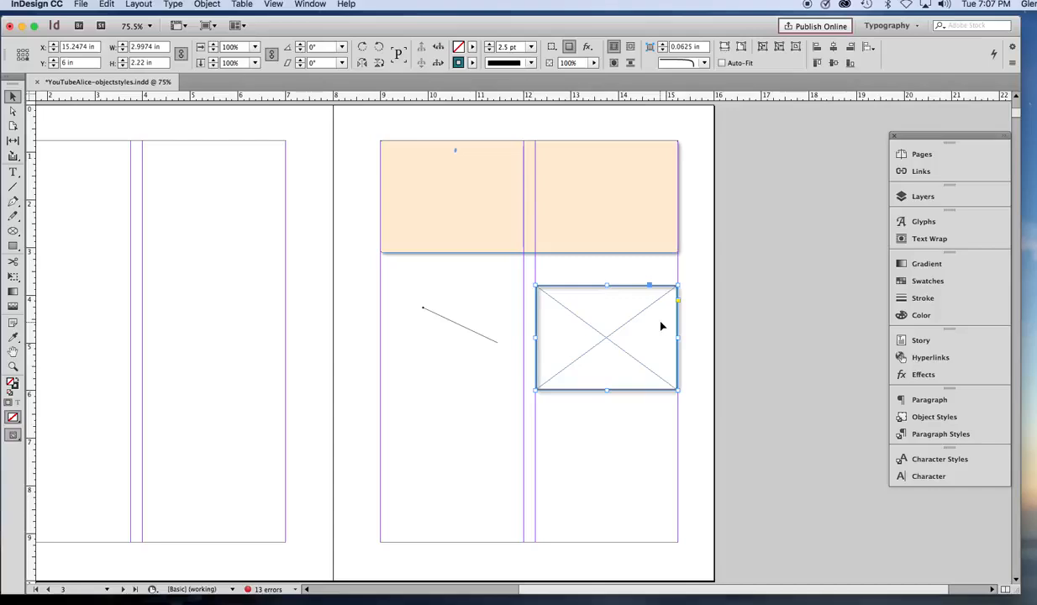
{"action": "left_click", "coordinate": [491, 331]}
{"action": "left_click_drag", "start_coordinate": [447, 310], "coordinate": [489, 364]}
{"action": "key", "text": "super+1"}
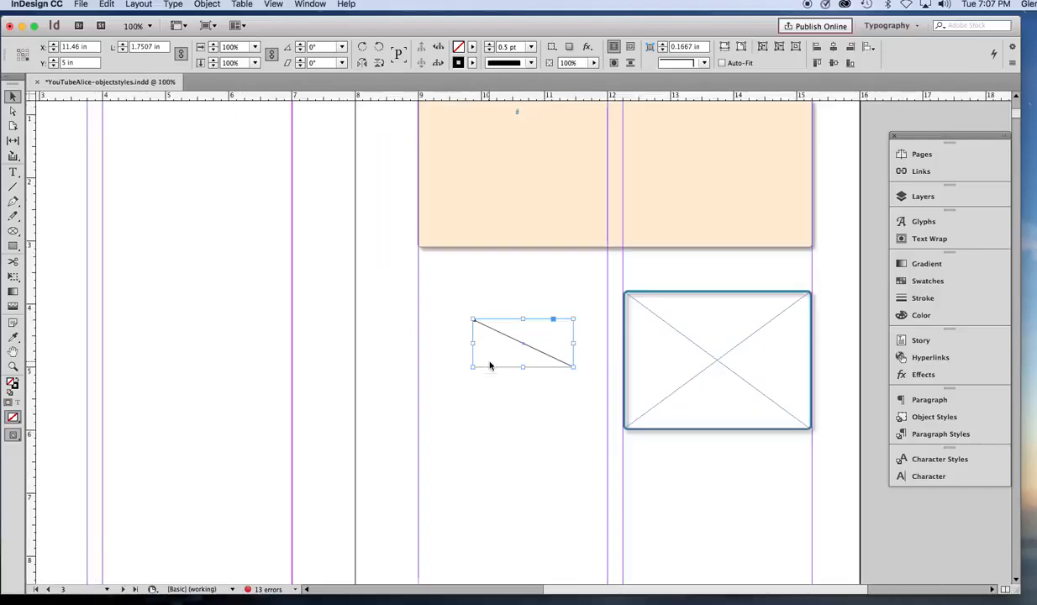
{"action": "key", "text": "super+2"}
{"action": "left_click", "coordinate": [505, 275]}
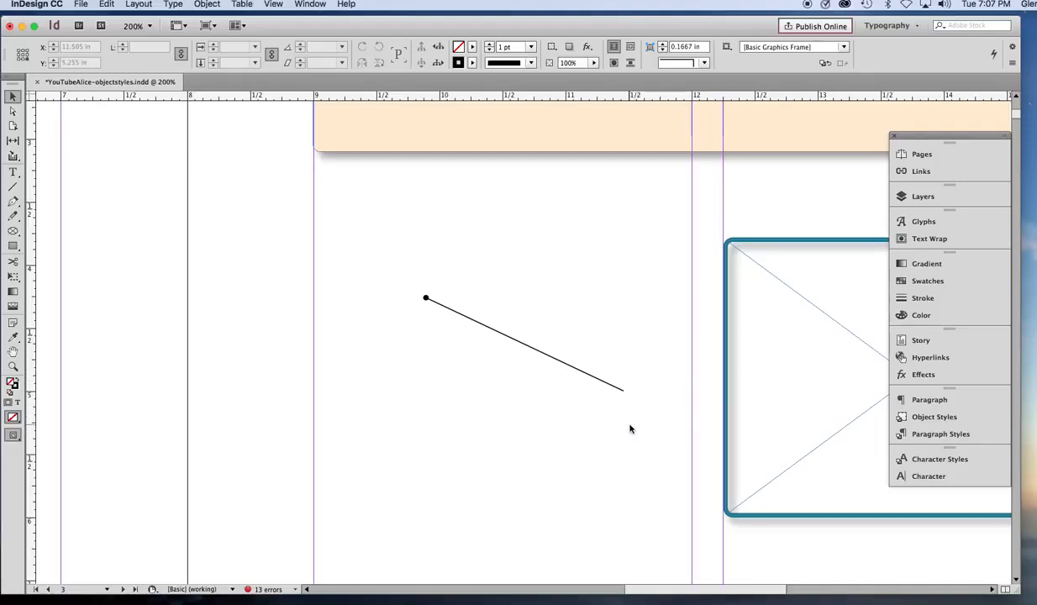
{"action": "key", "text": "super+0"}
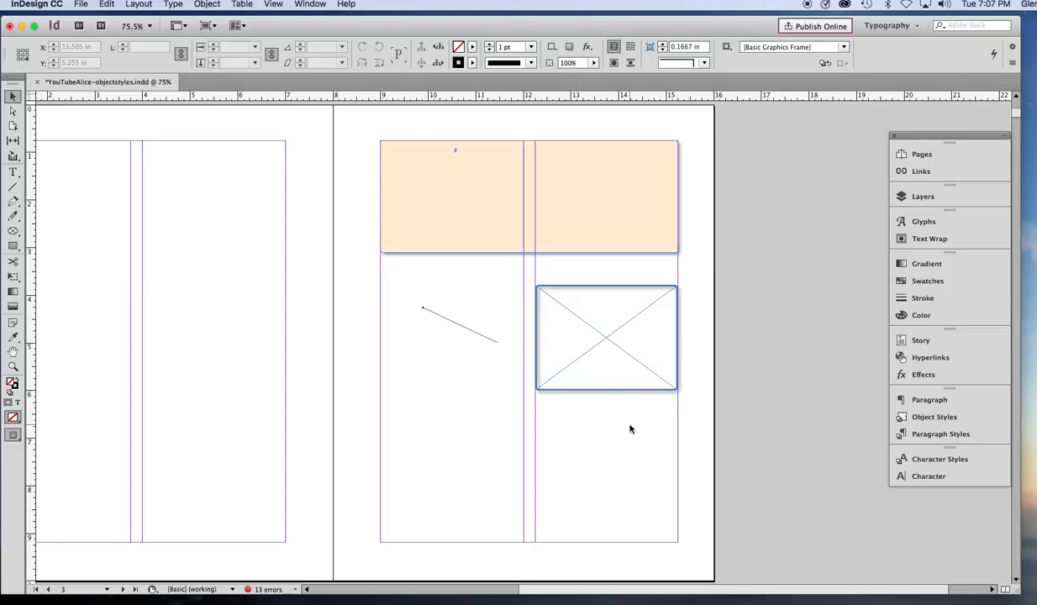
- Create an object style named "sidebar 2 columns" from the peach frame, reviewing its fill and corner settings, and apply it to that frame
{"action": "left_click", "coordinate": [652, 236]}
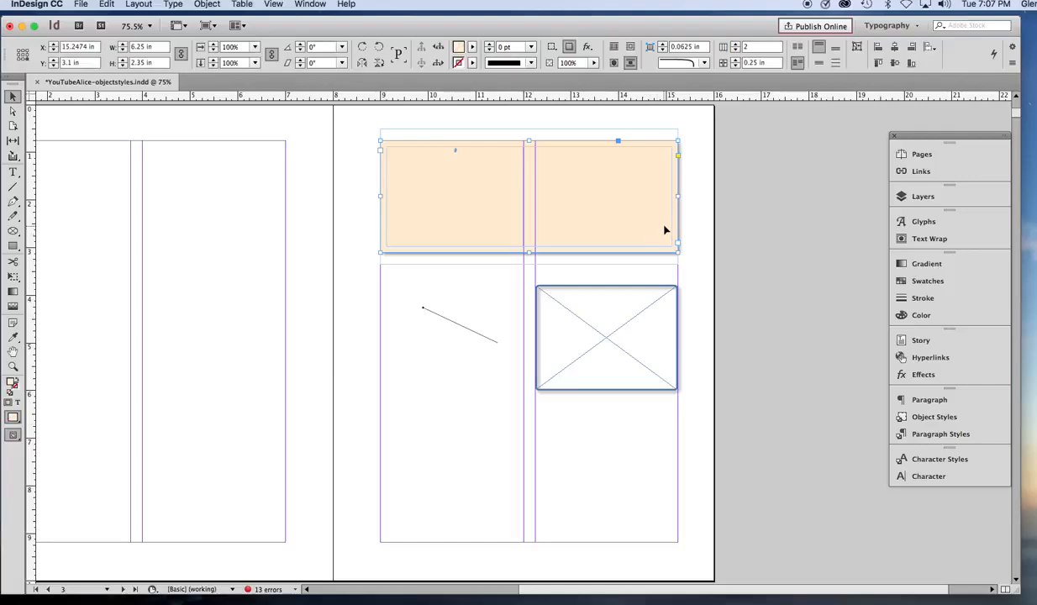
{"action": "left_click", "coordinate": [916, 418]}
{"action": "left_click", "coordinate": [884, 396]}
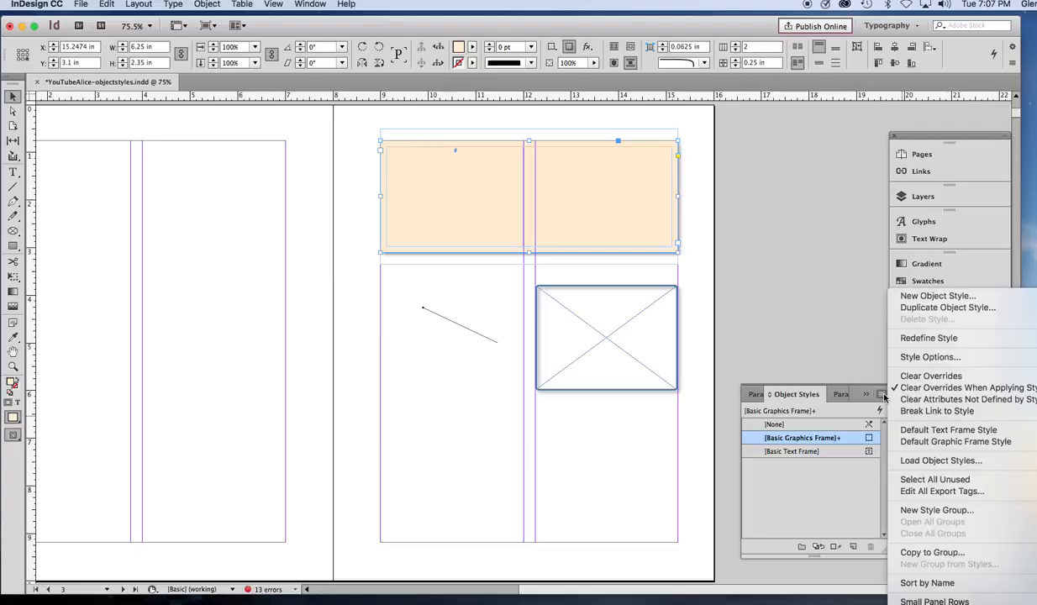
{"action": "left_click", "coordinate": [915, 297]}
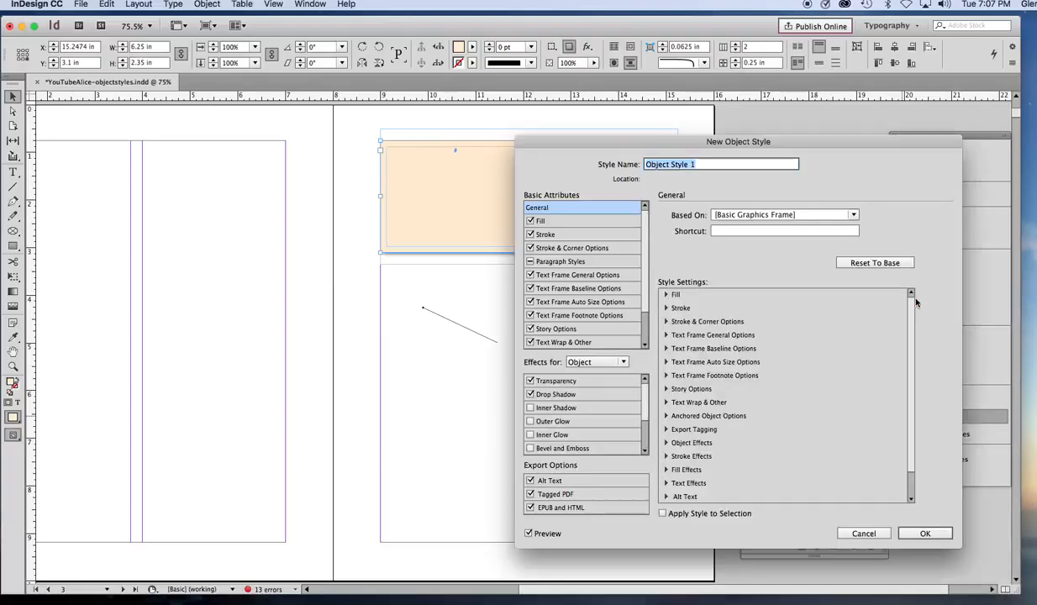
{"action": "type", "text": "sidebar"}
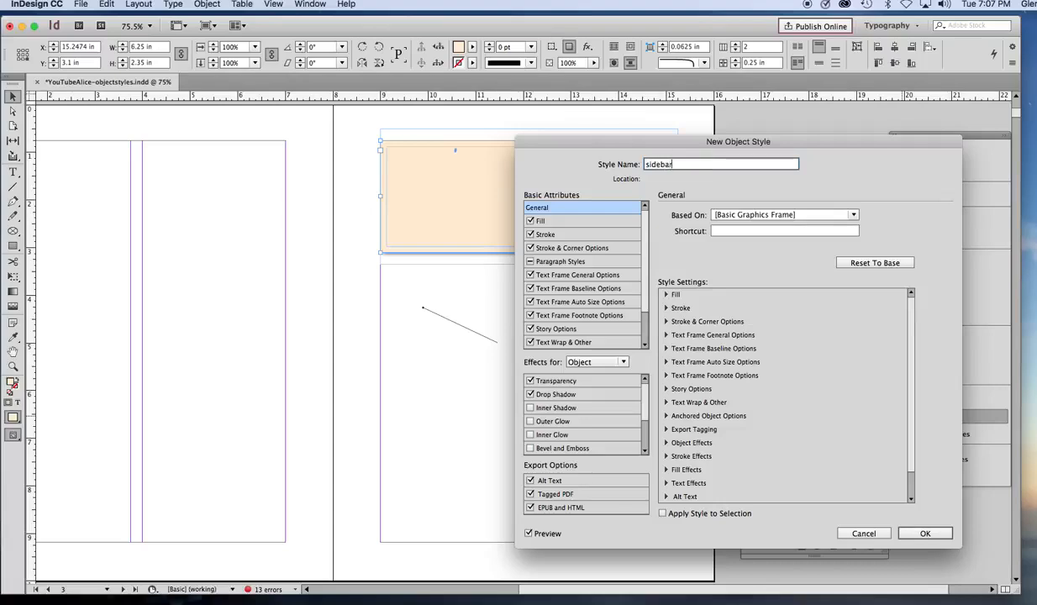
{"action": "type", "text": " 2 columns"}
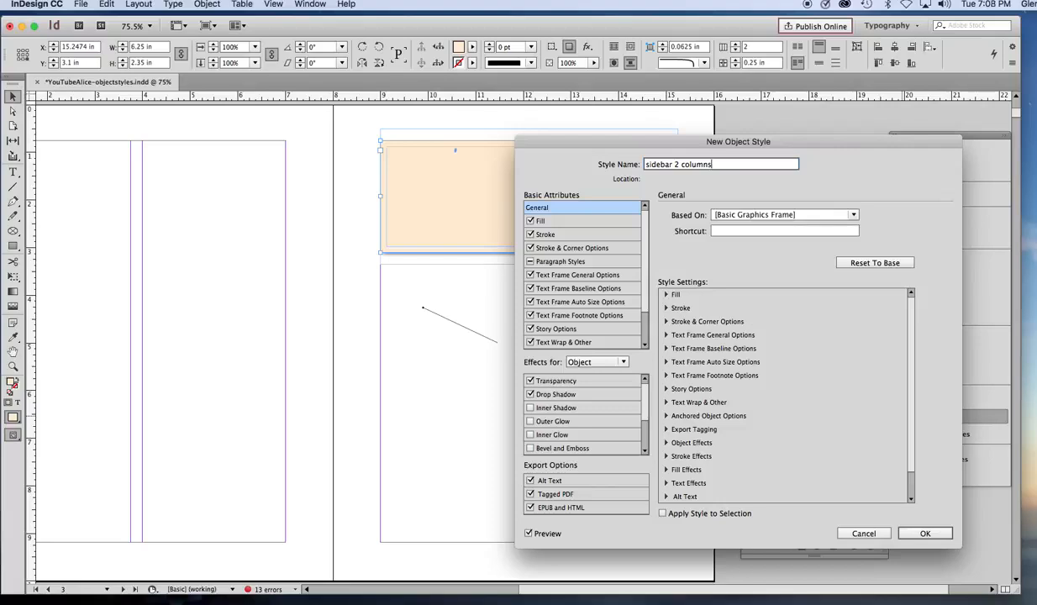
{"action": "left_click", "coordinate": [586, 223]}
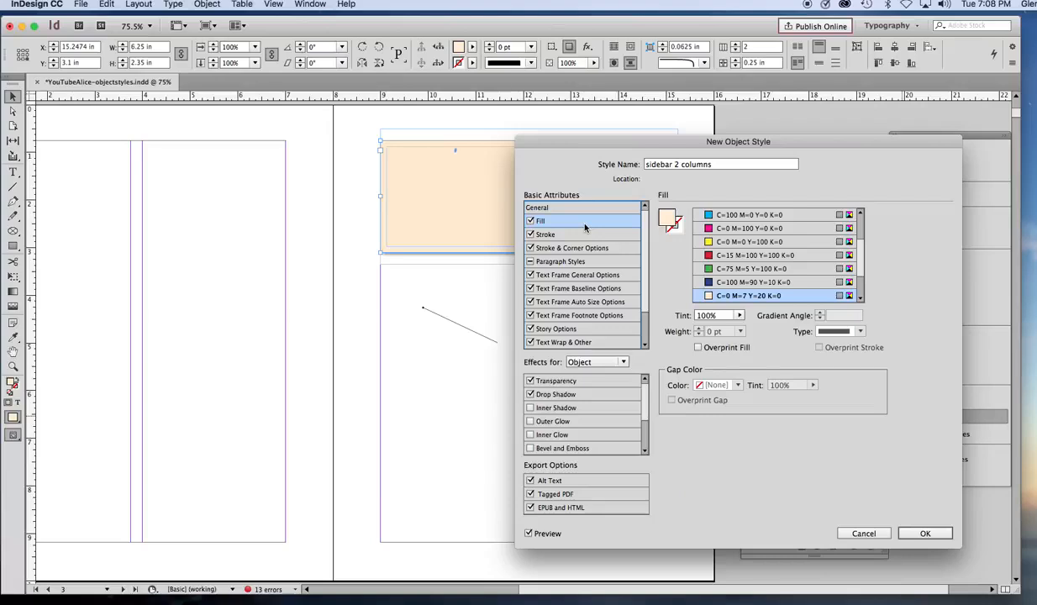
{"action": "left_click", "coordinate": [622, 250]}
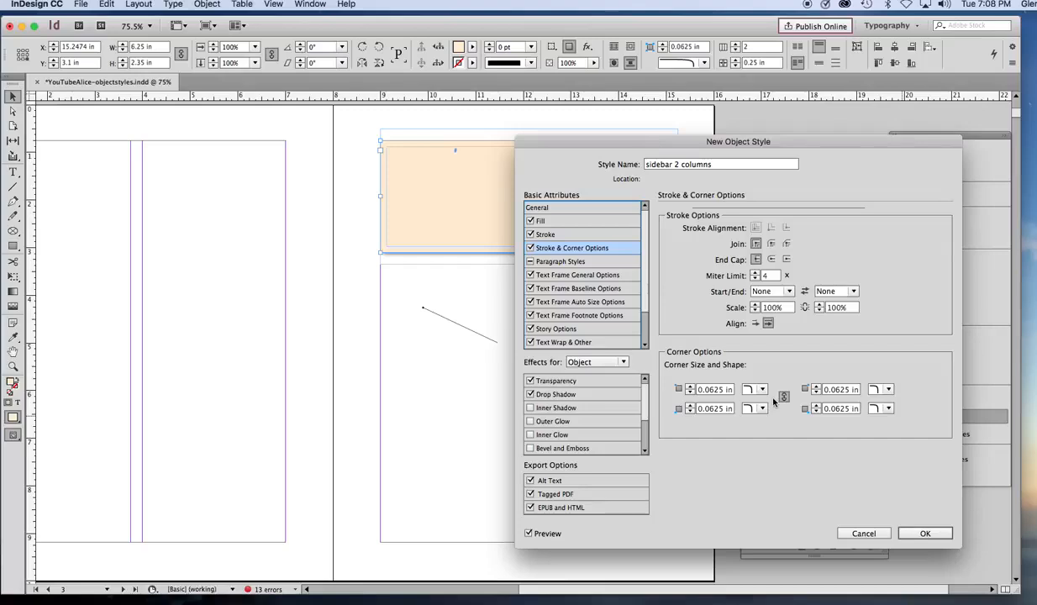
{"action": "left_click", "coordinate": [924, 533]}
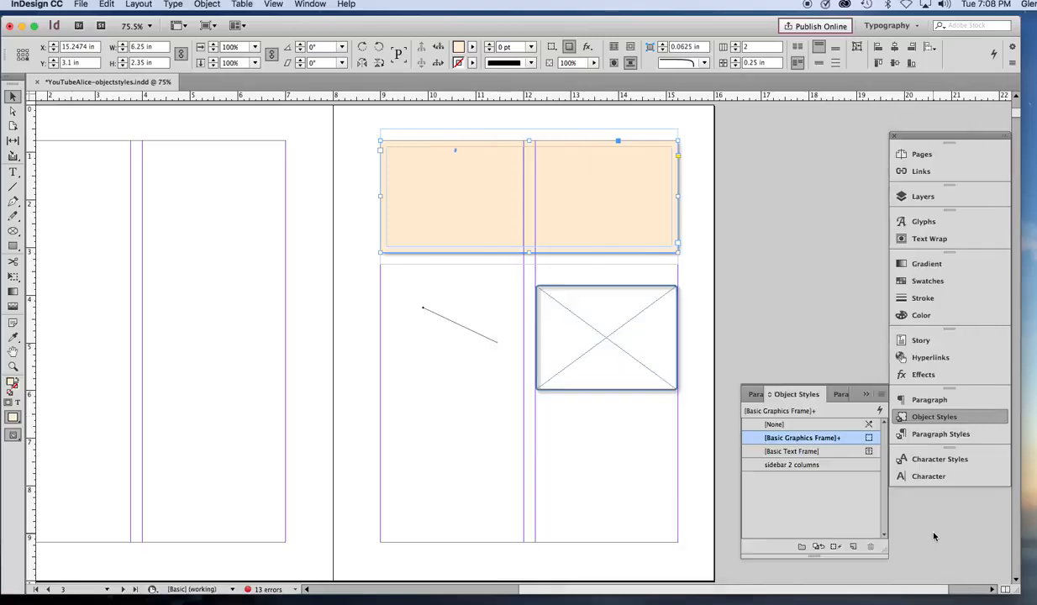
{"action": "left_click", "coordinate": [839, 466]}
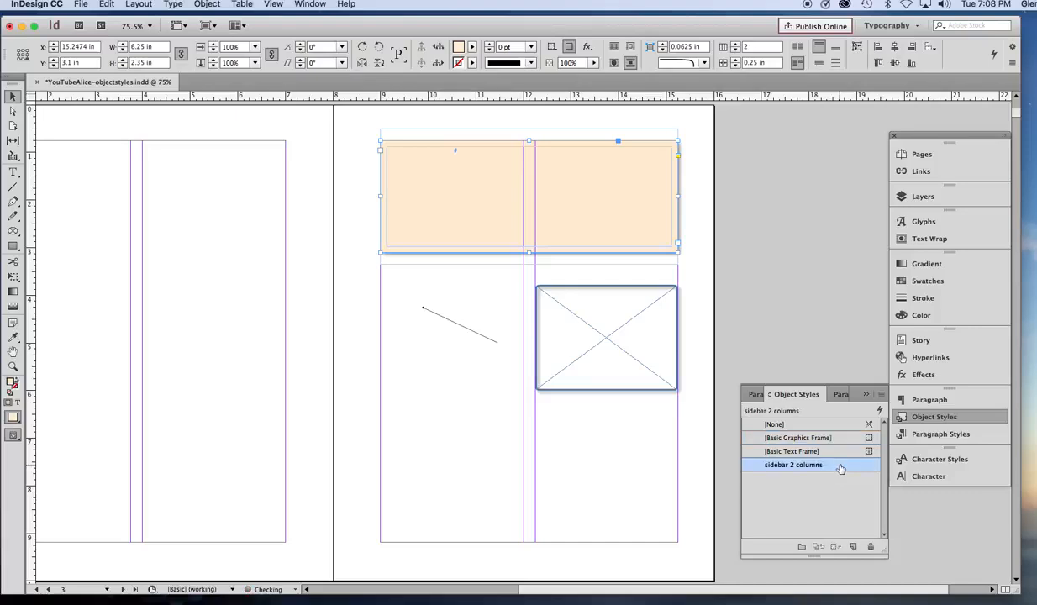
- Create an object style named "photo frame" from the empty blue-bordered graphics frame and apply it to that frame
{"action": "left_click", "coordinate": [653, 377]}
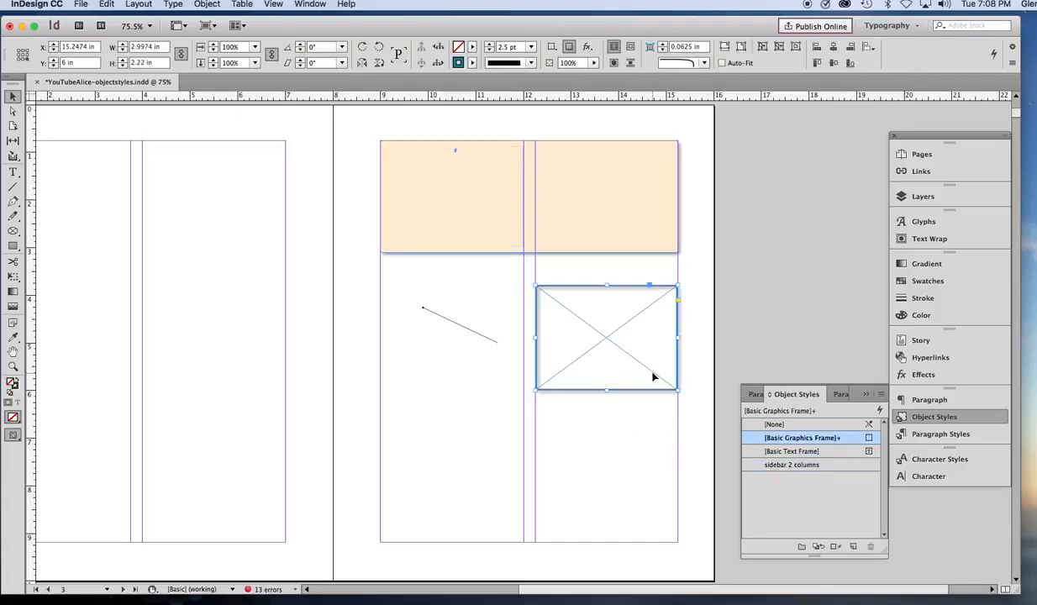
{"action": "left_click", "coordinate": [880, 394]}
{"action": "left_click", "coordinate": [937, 296]}
{"action": "type", "text": "photo frame"}
{"action": "left_click", "coordinate": [922, 531]}
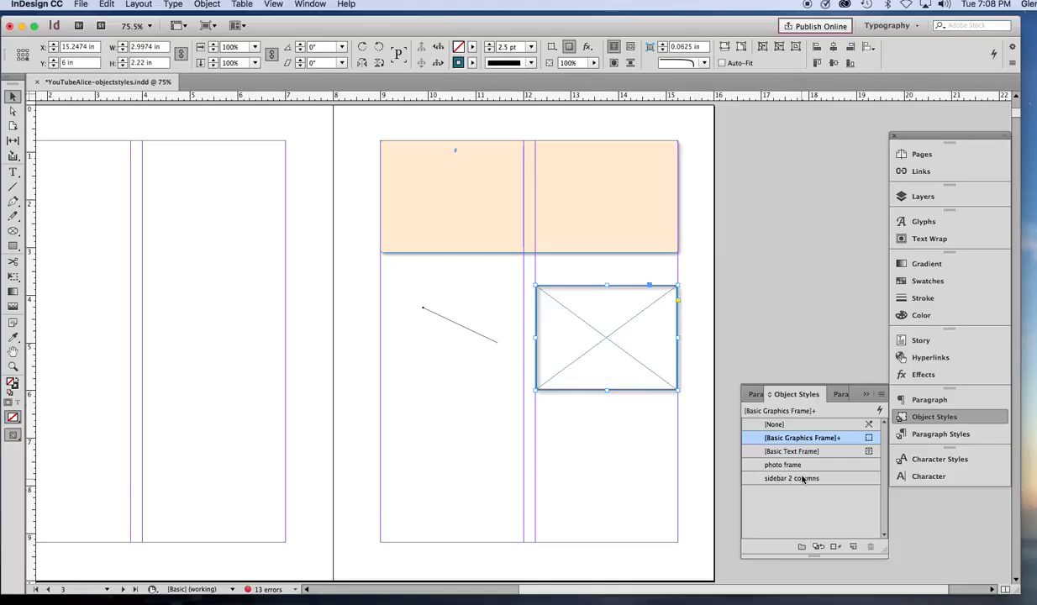
{"action": "left_click", "coordinate": [777, 463]}
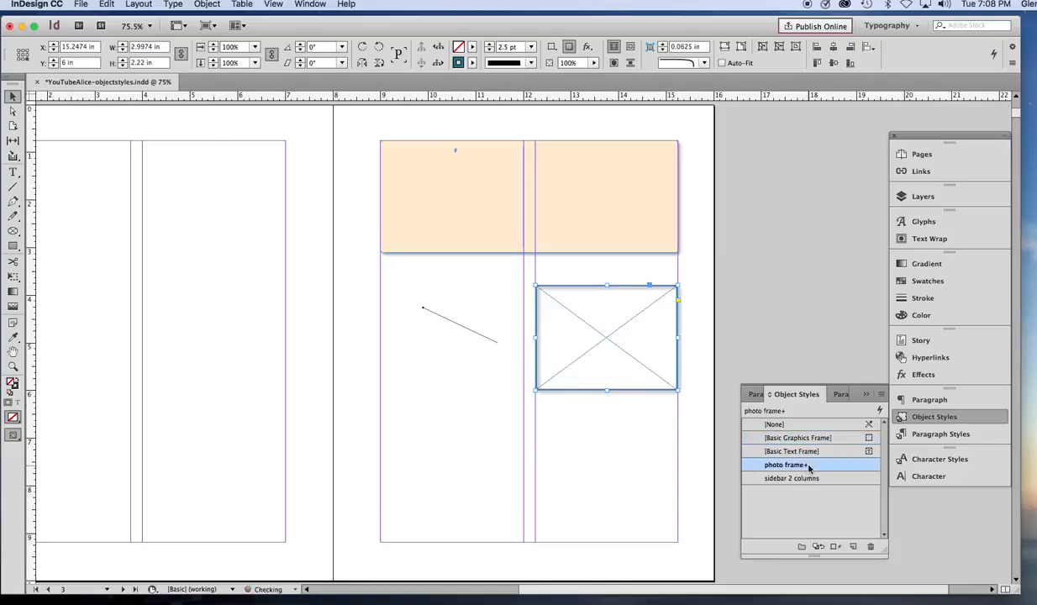
- Create an object style named "leader line with dot" from the diagonal line
{"action": "left_click", "coordinate": [477, 393]}
{"action": "left_click", "coordinate": [480, 334]}
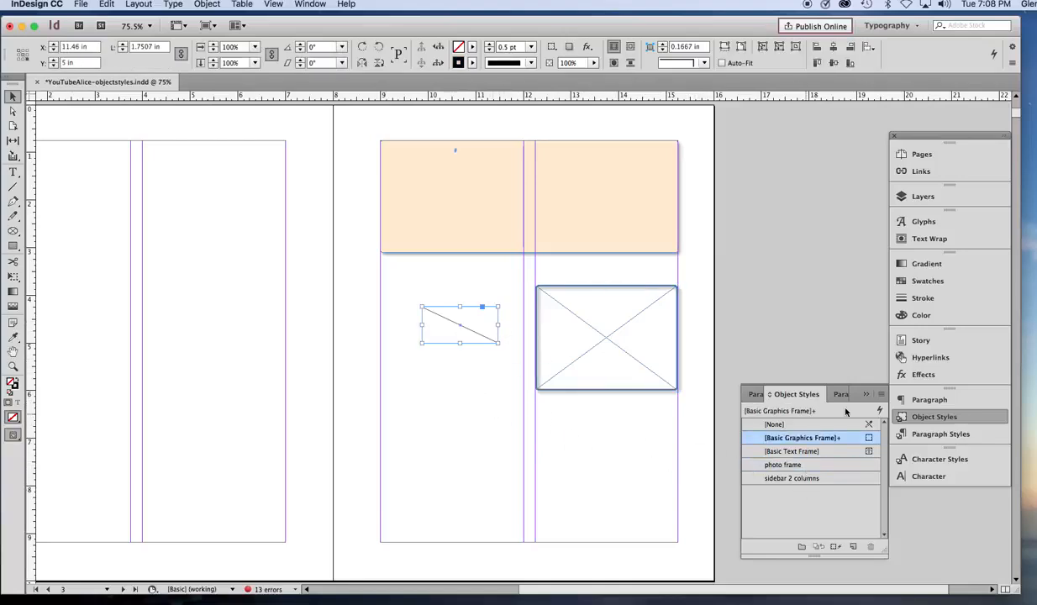
{"action": "left_click", "coordinate": [880, 394]}
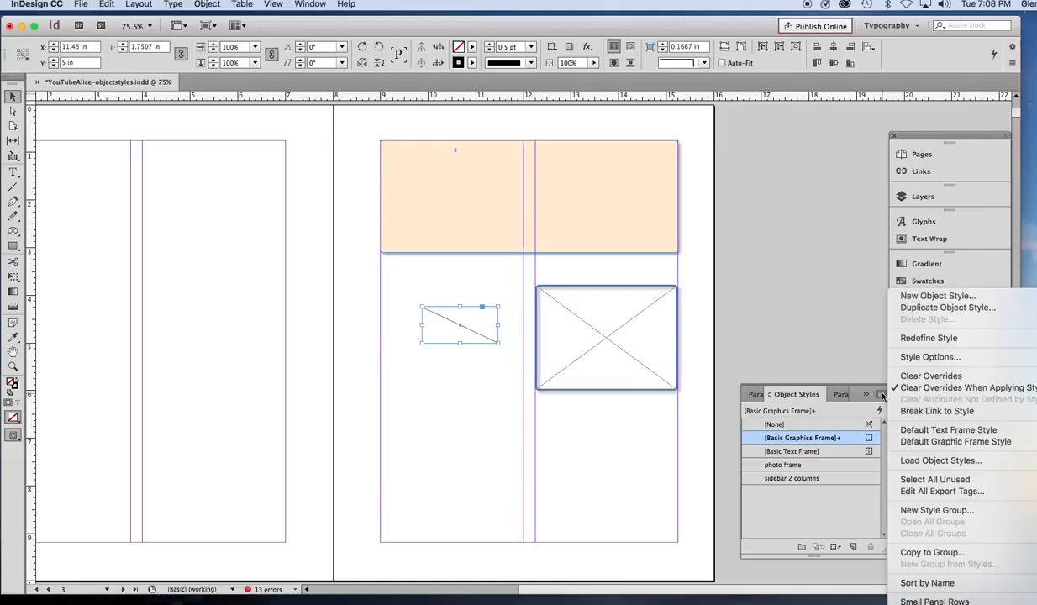
{"action": "left_click", "coordinate": [932, 295]}
{"action": "type", "text": "le"}
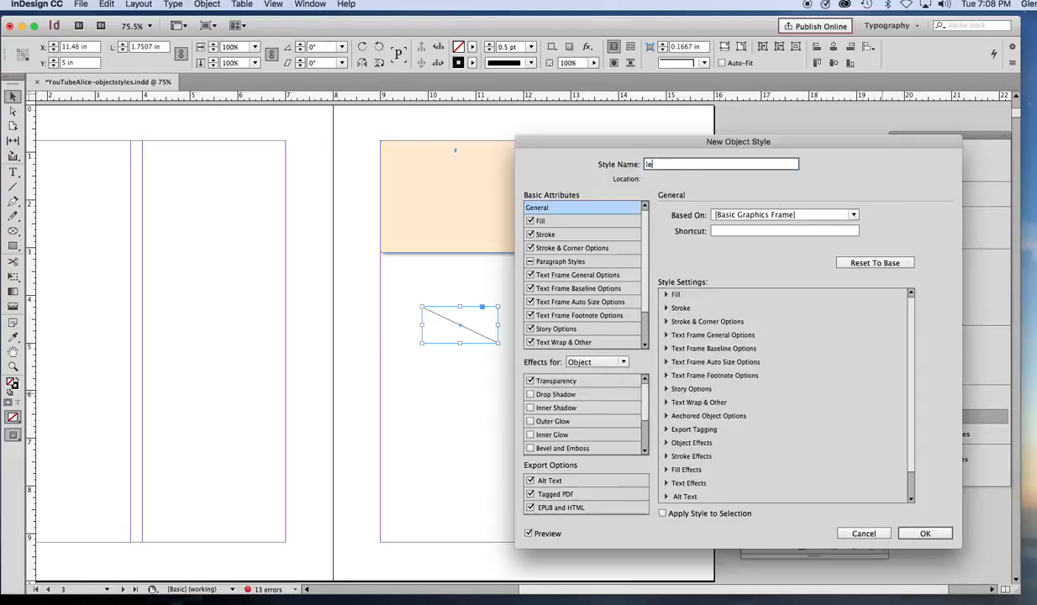
{"action": "type", "text": "ader line with dot"}
{"action": "left_click", "coordinate": [927, 533]}
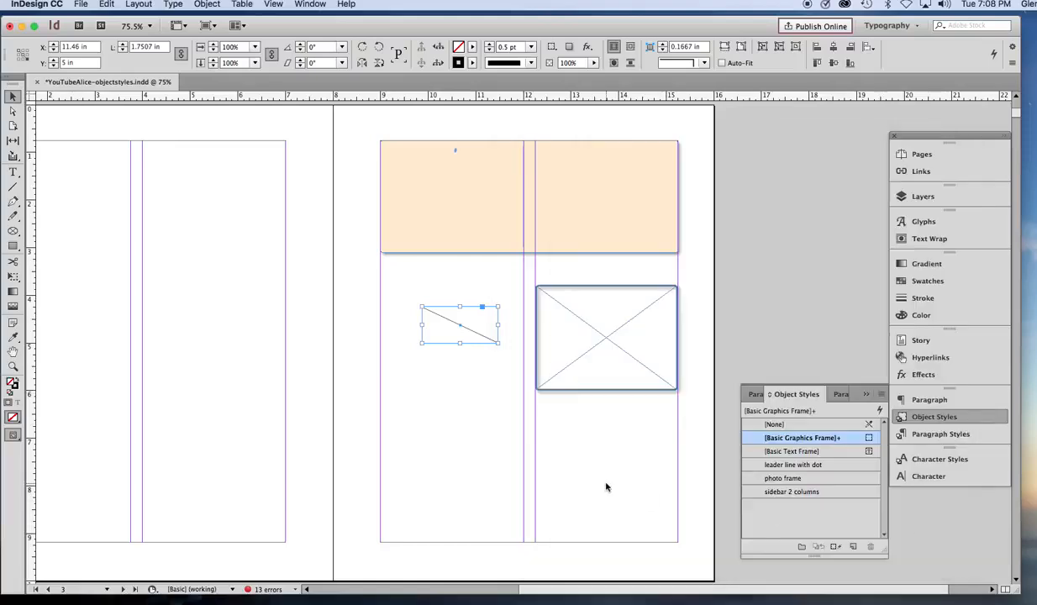
- Place asianpears.tif from the Desktop about 4 in wide across the spine and apply the "photo frame" object style to it
{"action": "left_click", "coordinate": [585, 467]}
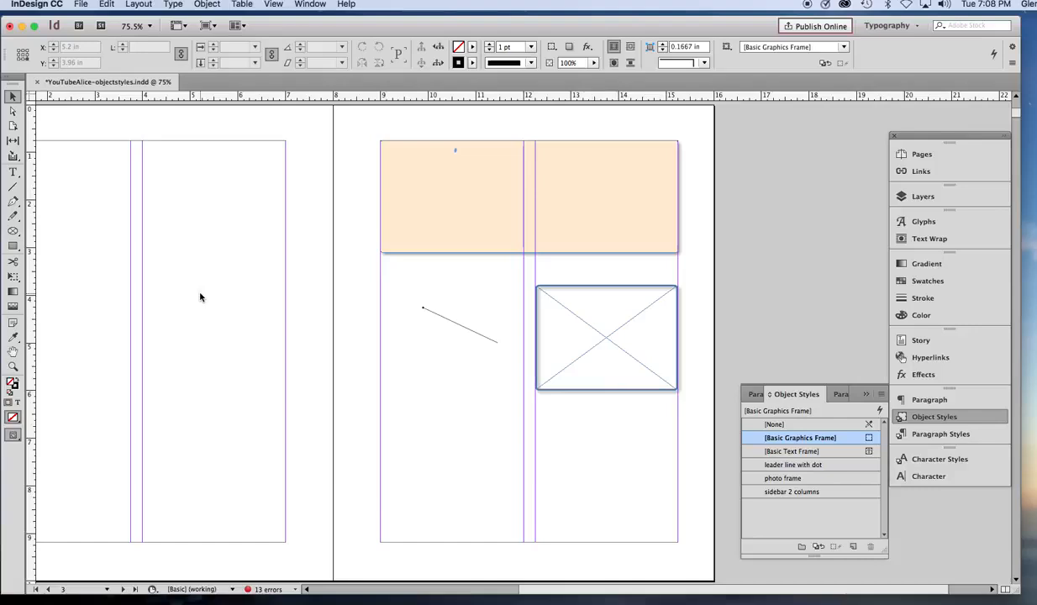
{"action": "key", "text": "super+d"}
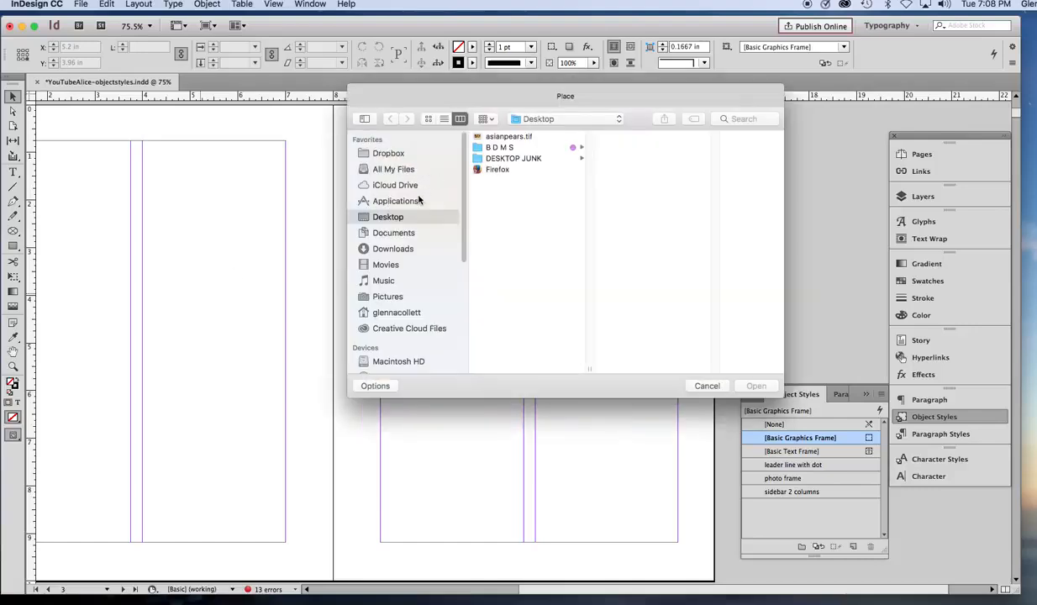
{"action": "left_click", "coordinate": [501, 138]}
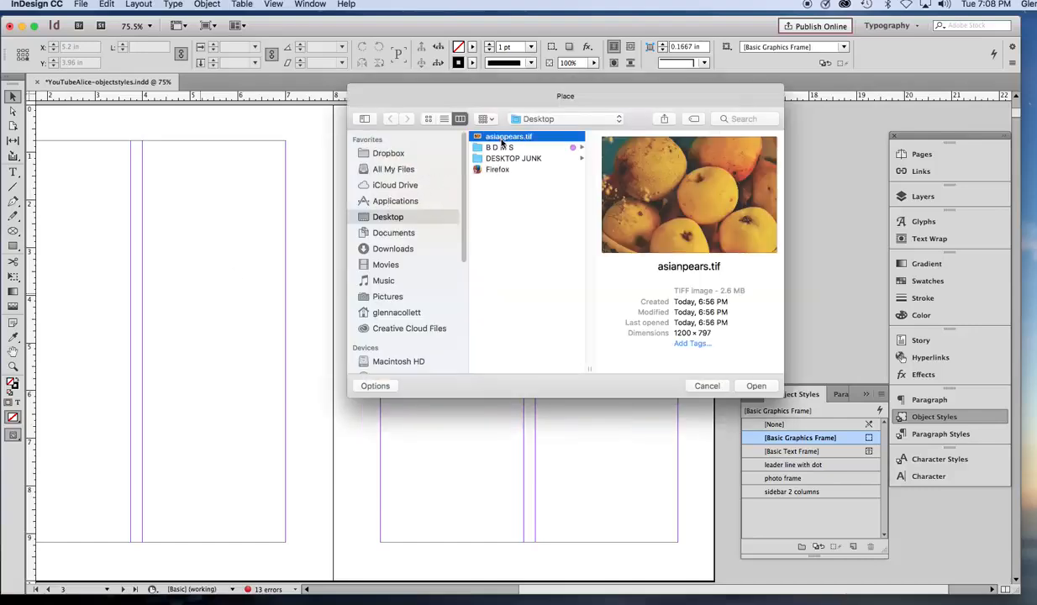
{"action": "left_click", "coordinate": [753, 385]}
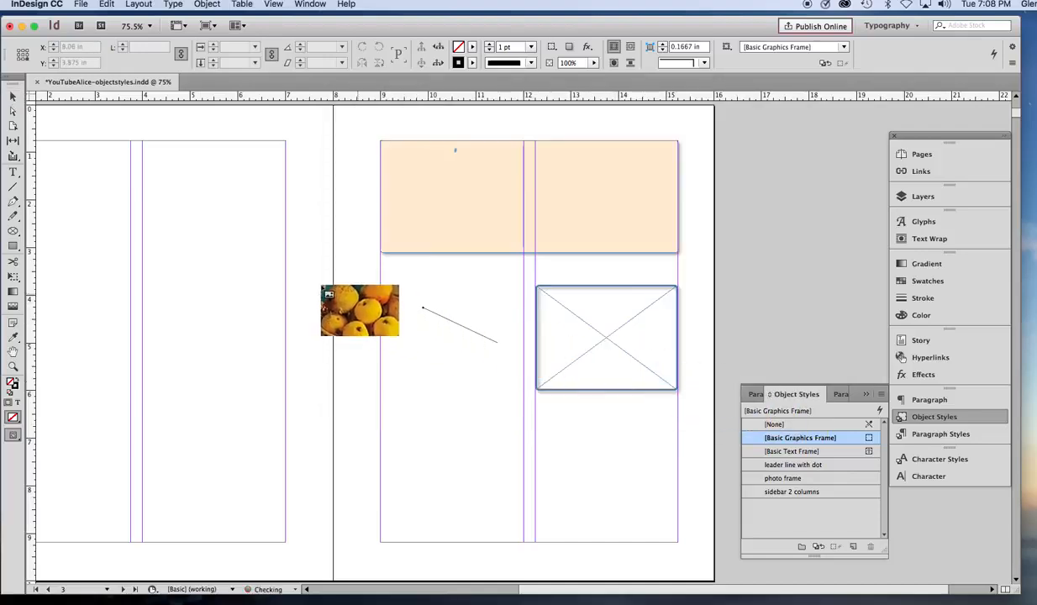
{"action": "left_click_drag", "start_coordinate": [190, 256], "coordinate": [381, 383]}
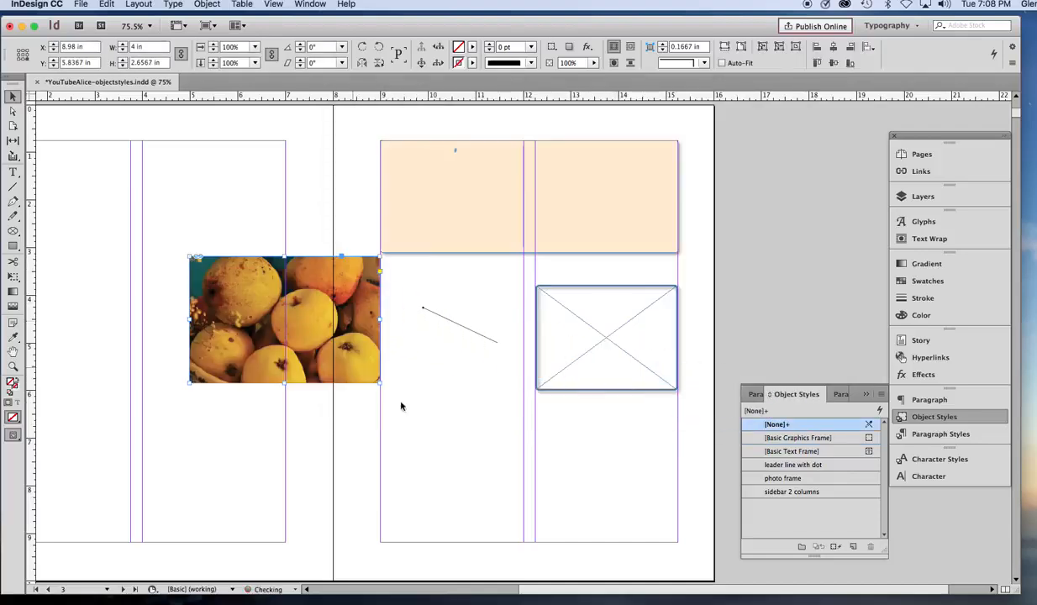
{"action": "left_click", "coordinate": [789, 477]}
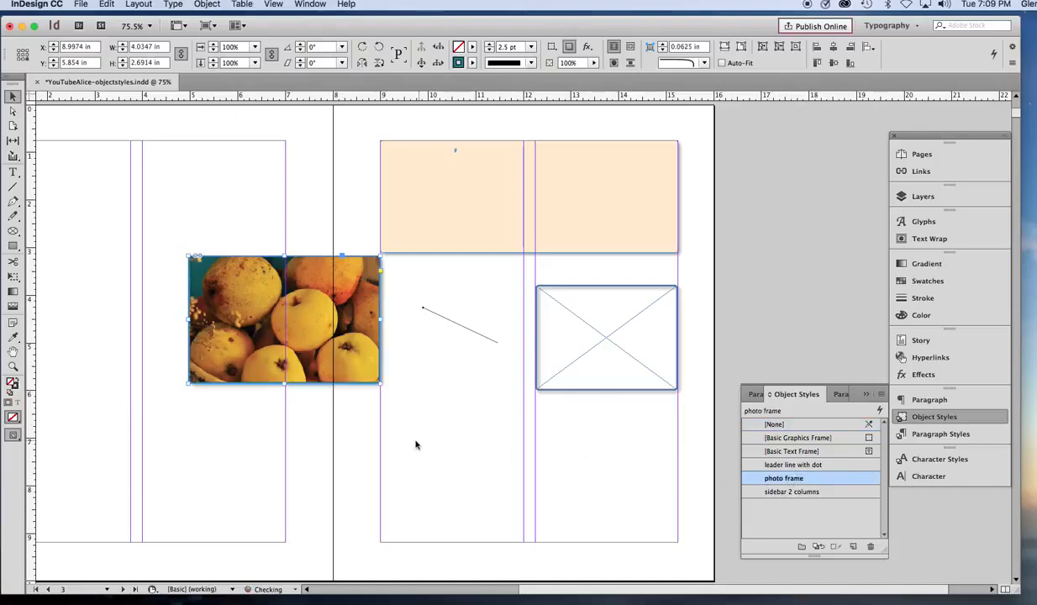
- Preview the spread without guides, return to the normal view and check which object style the peach sidebar frame uses
{"action": "left_click", "coordinate": [361, 433]}
{"action": "key", "text": "w"}
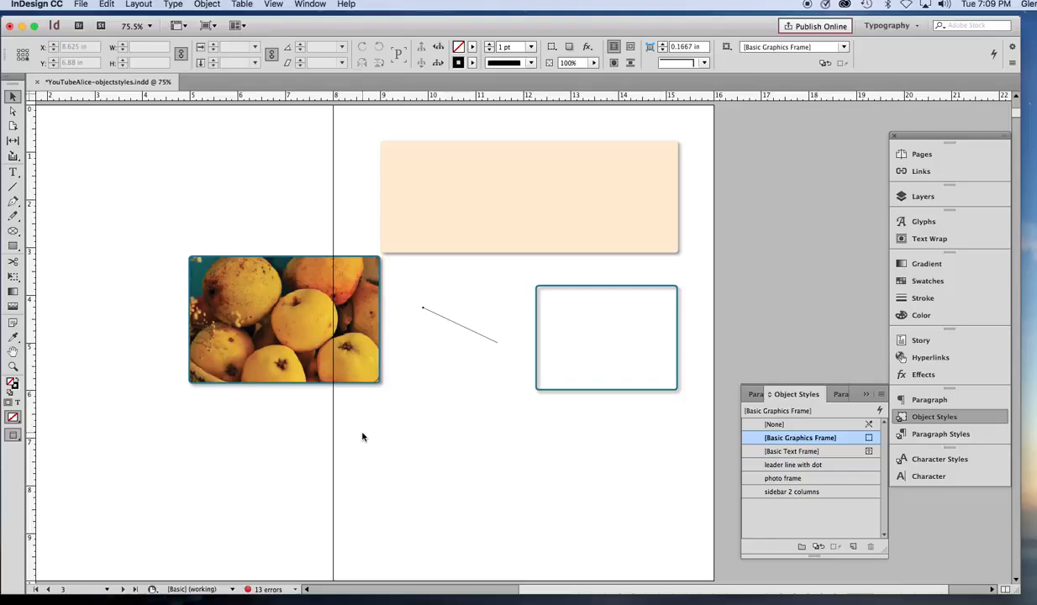
{"action": "key", "text": "w"}
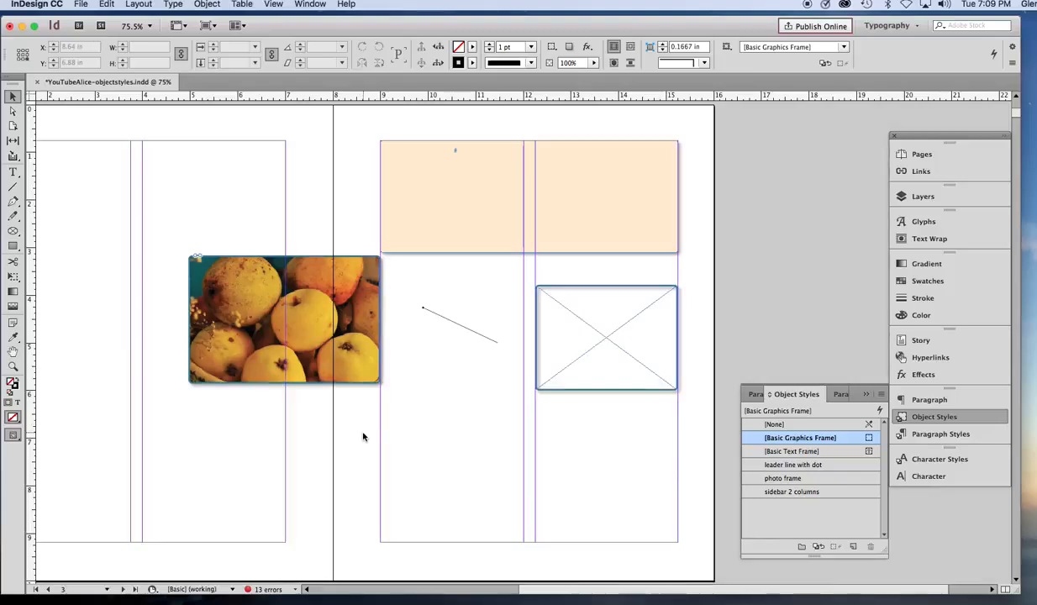
{"action": "left_click", "coordinate": [438, 246]}
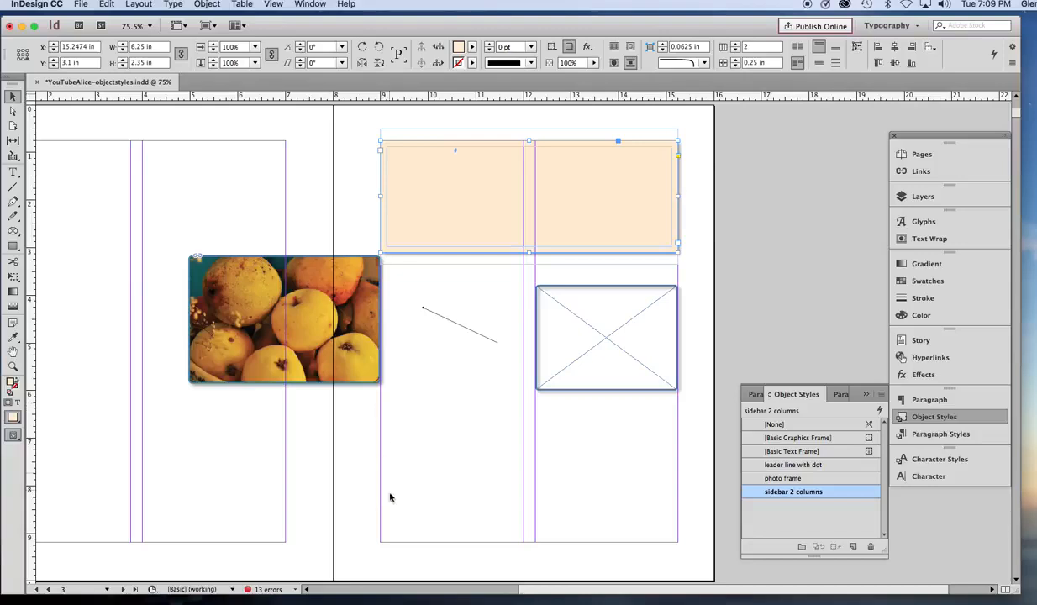
{"action": "left_click", "coordinate": [494, 415]}
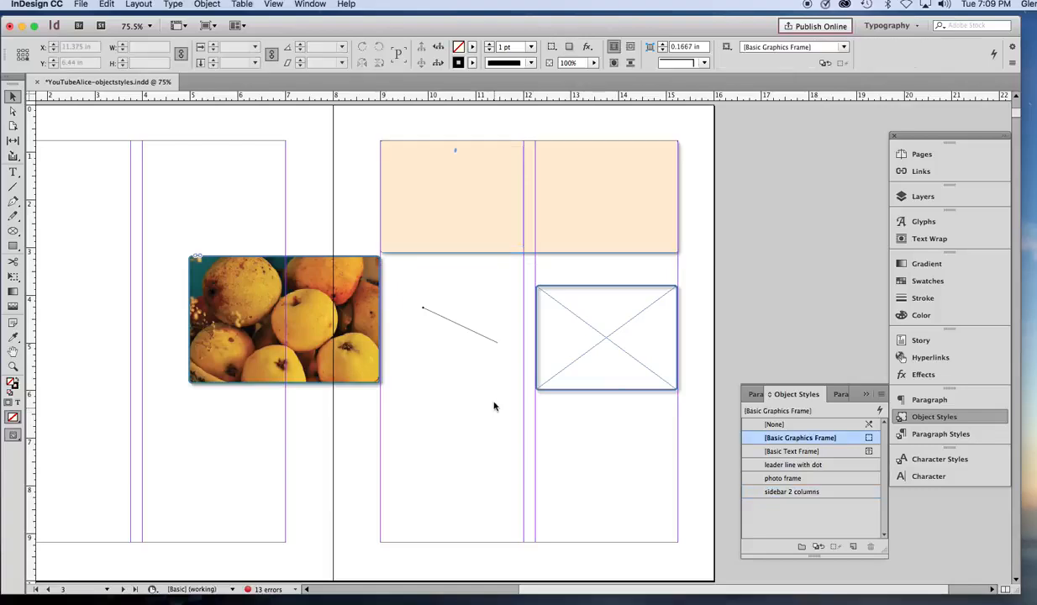
- Draw a text frame about 3 in by 2.9 in at the bottom of the right page's first column and select it
{"action": "left_click", "coordinate": [13, 172]}
{"action": "left_click_drag", "start_coordinate": [386, 413], "coordinate": [523, 546]}
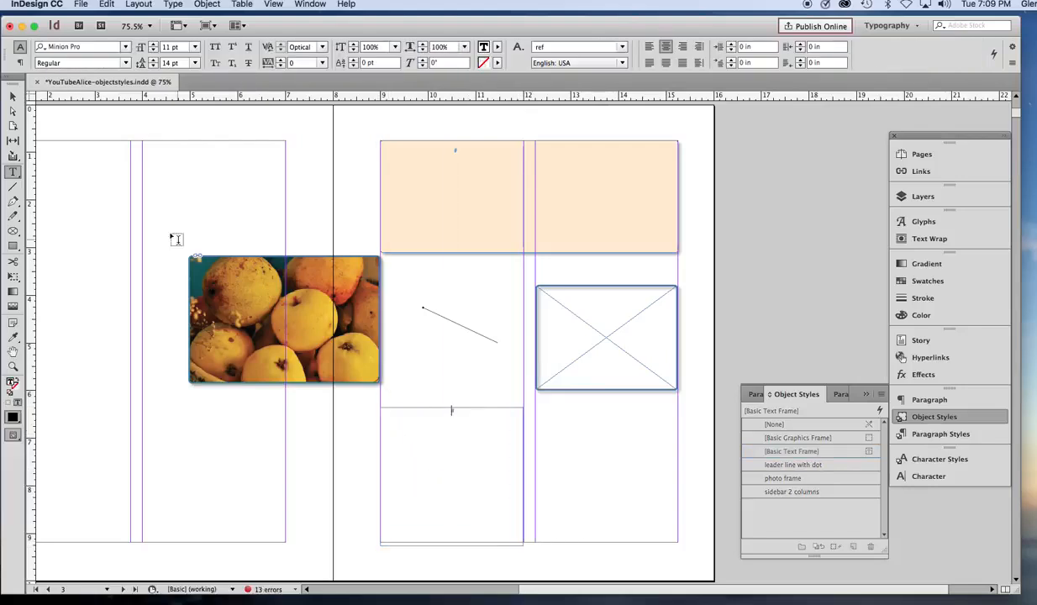
{"action": "left_click", "coordinate": [12, 98]}
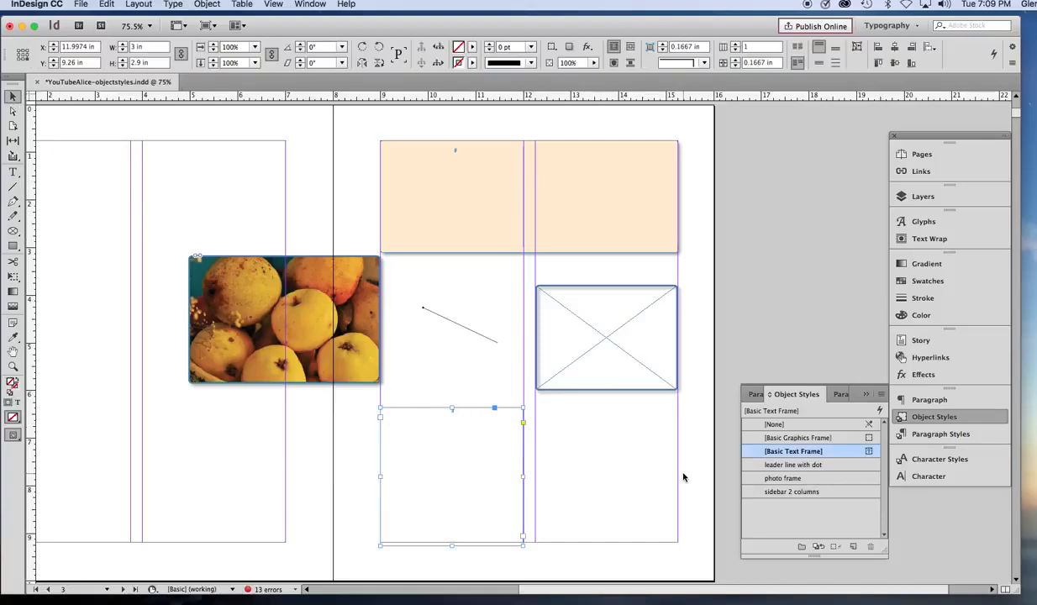
- Apply the "sidebar 2 columns" object style to the selected text frame and set its number of columns to 1
{"action": "left_click", "coordinate": [793, 492]}
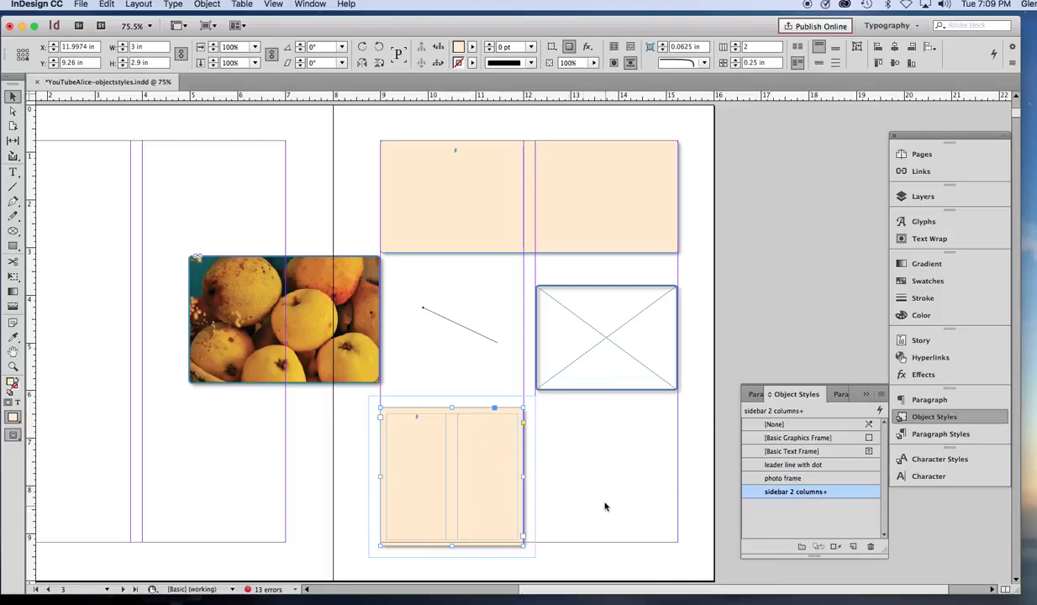
{"action": "left_click", "coordinate": [736, 50]}
- Create an object style named "sidebar 1 column" based on "sidebar 2 columns" from the one-column frame, checking its column settings, and deselect the frame
{"action": "left_click", "coordinate": [880, 395]}
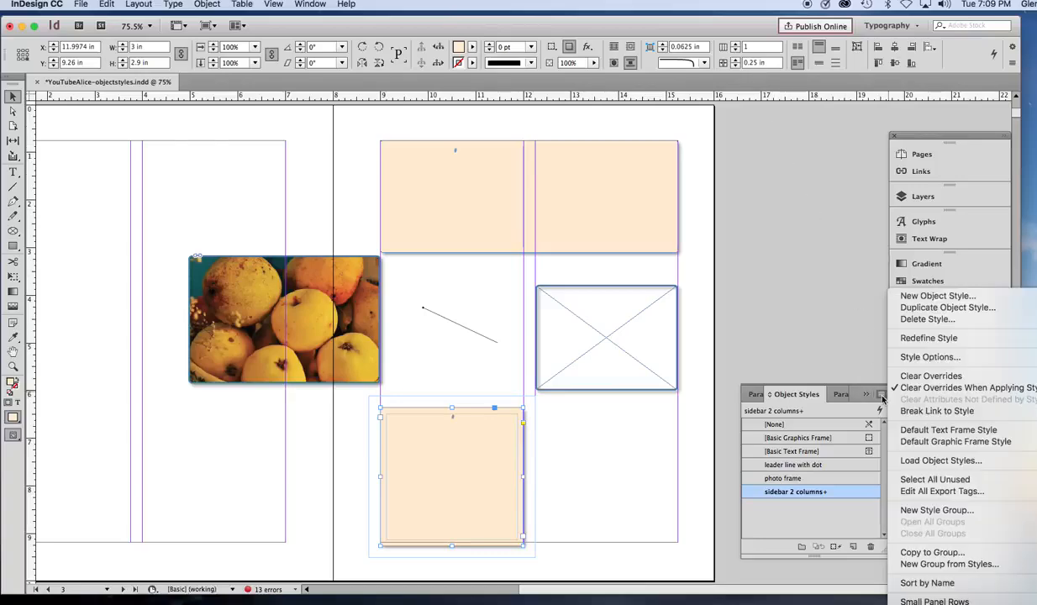
{"action": "left_click", "coordinate": [880, 294]}
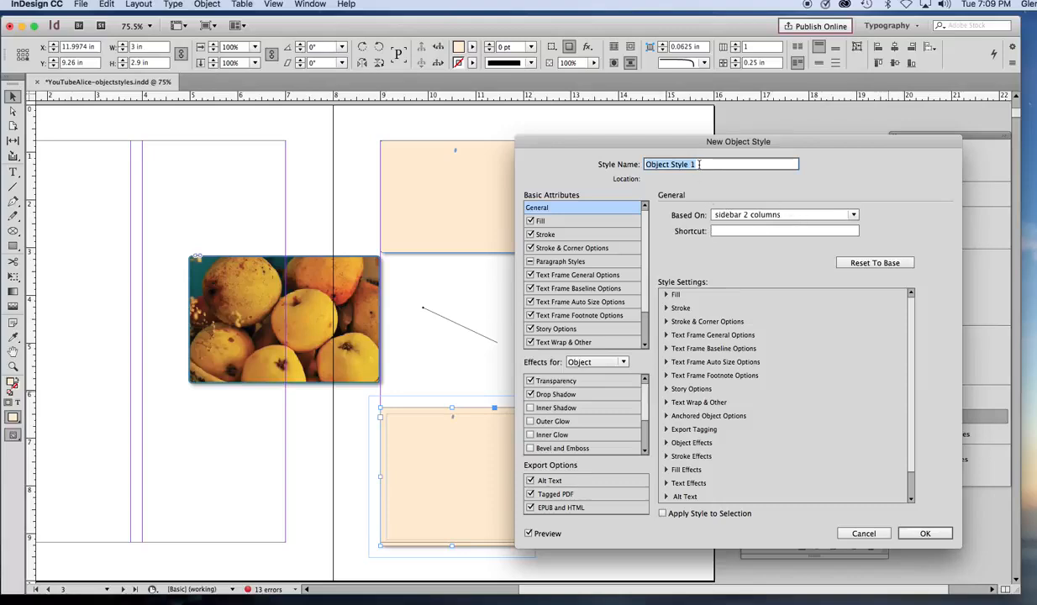
{"action": "type", "text": "sideba"}
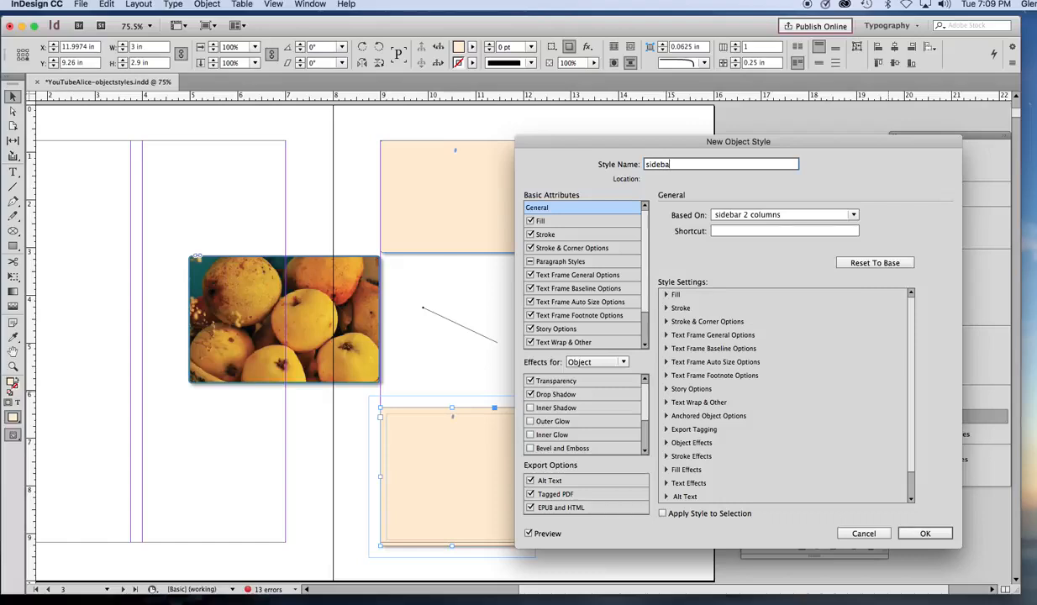
{"action": "type", "text": "r 1 column"}
{"action": "left_click", "coordinate": [583, 276]}
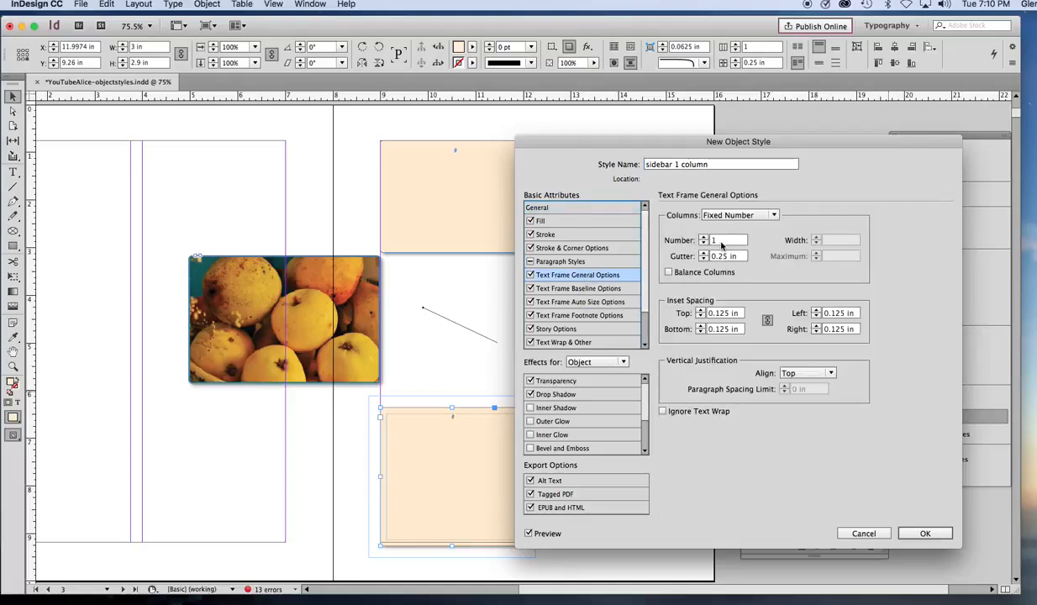
{"action": "left_click", "coordinate": [926, 534]}
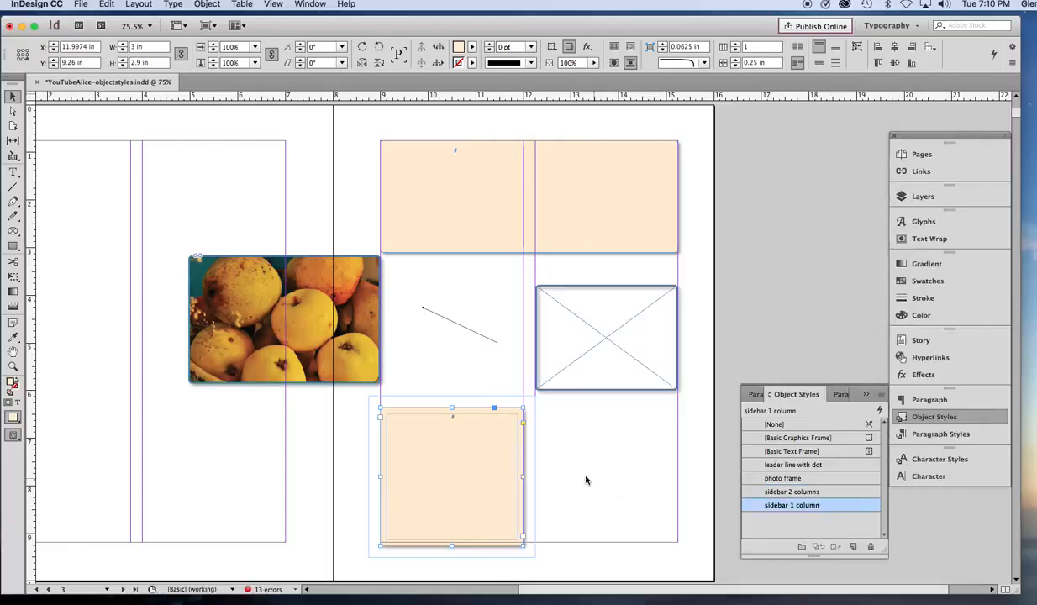
{"action": "left_click", "coordinate": [529, 479]}
{"action": "left_click", "coordinate": [513, 479]}
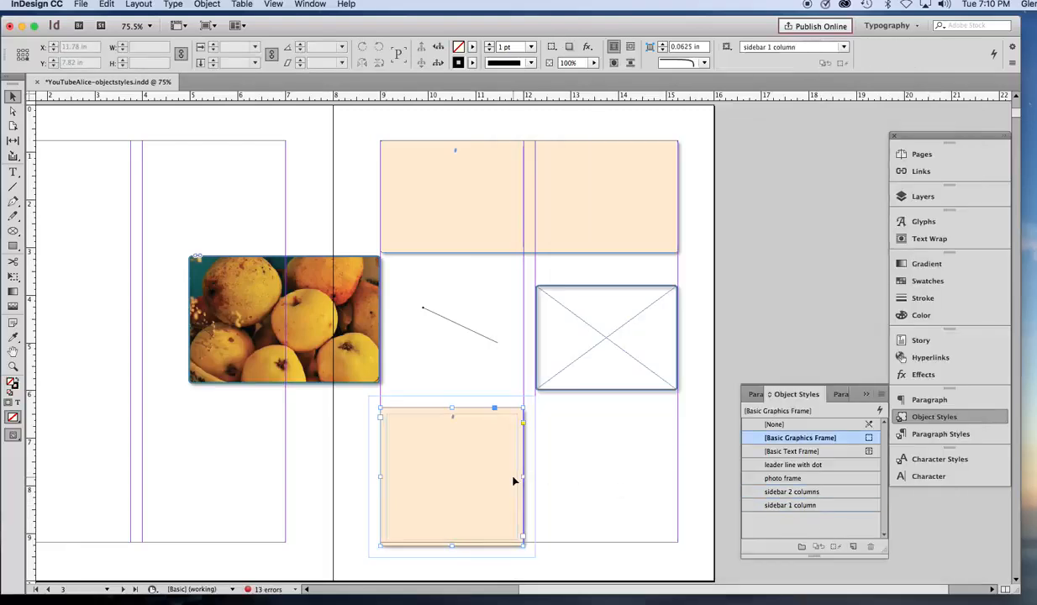
{"action": "left_click", "coordinate": [575, 479]}
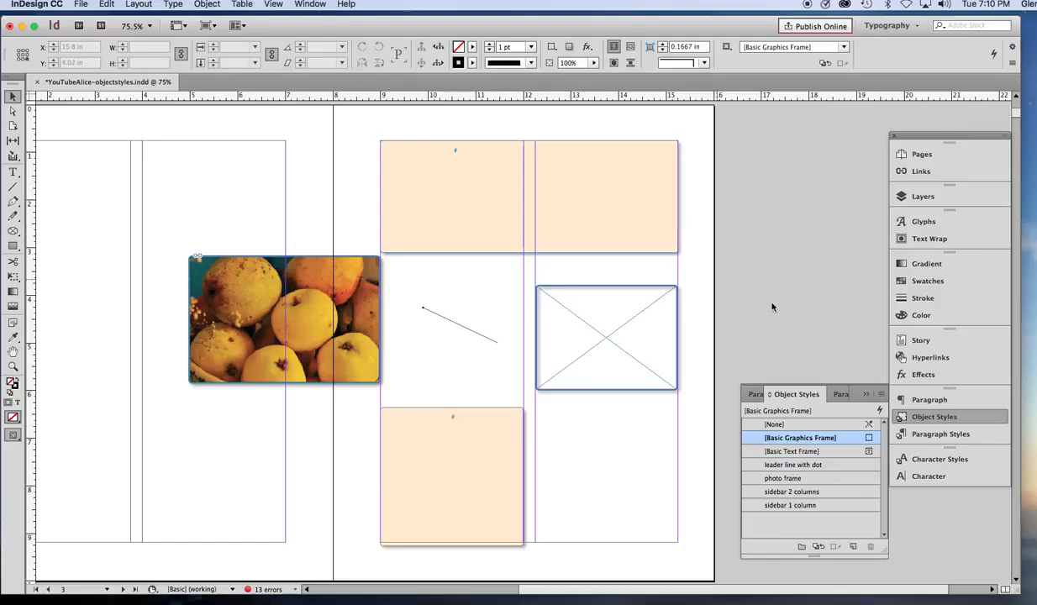
- Change the fill of the "sidebar 2 columns" object style to the light blue swatch C=15 M=0 Y=0 K=6
{"action": "left_click", "coordinate": [835, 495]}
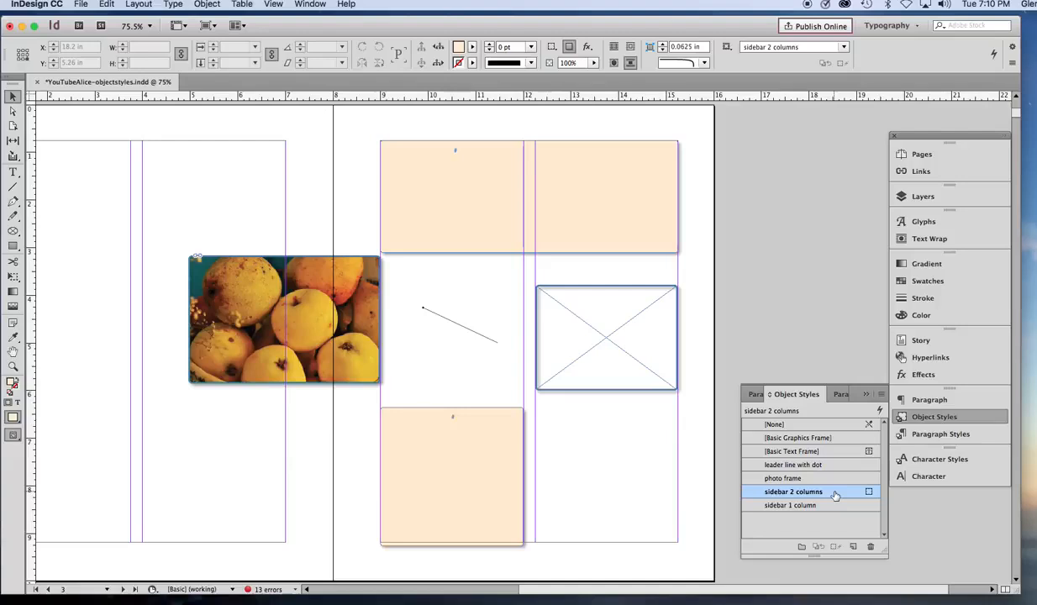
{"action": "left_click", "coordinate": [834, 495]}
{"action": "double_click", "coordinate": [857, 494]}
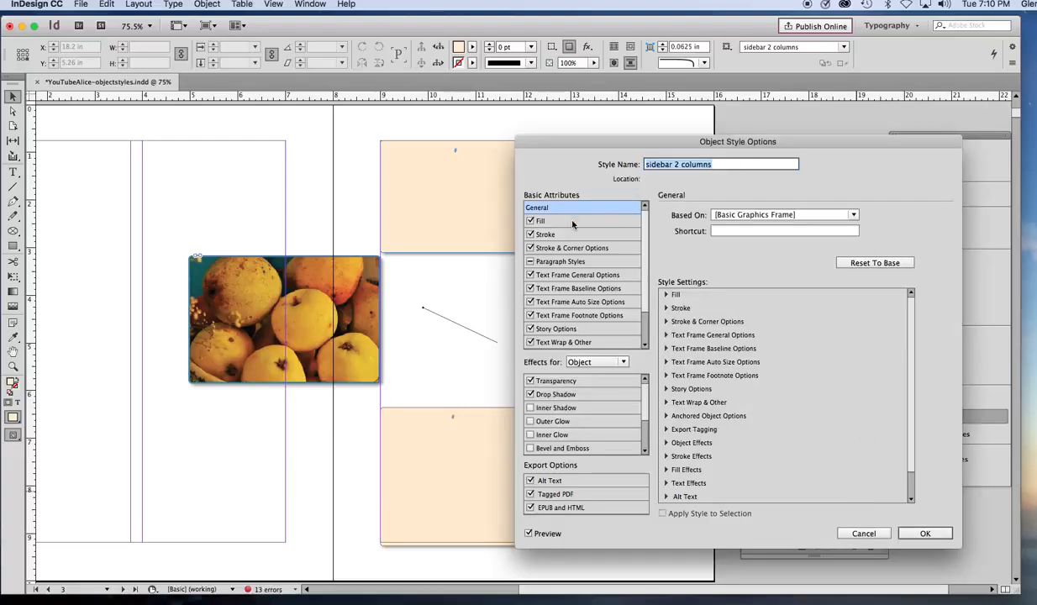
{"action": "left_click", "coordinate": [572, 221]}
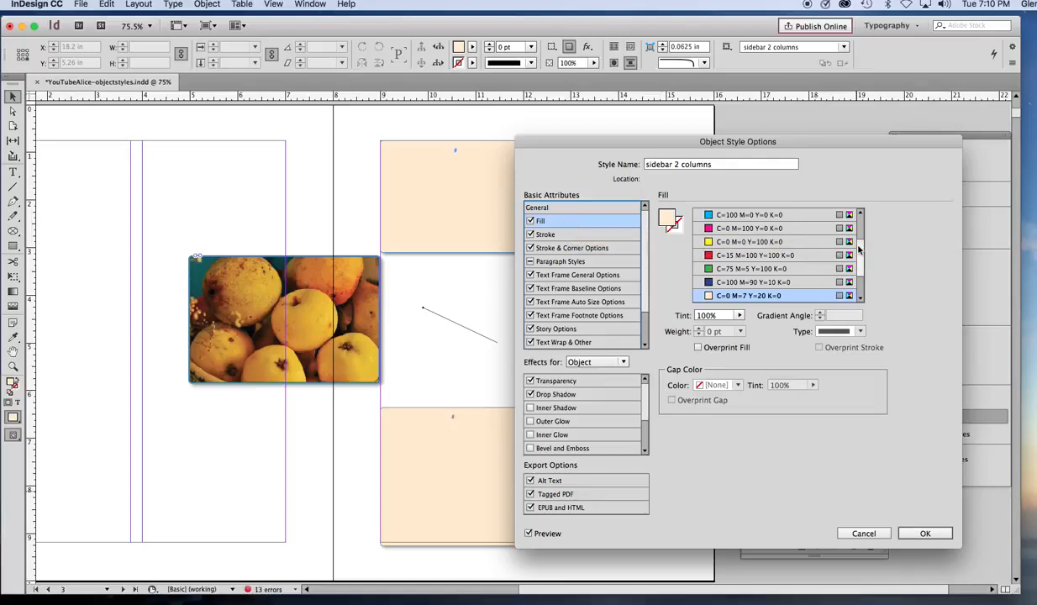
{"action": "scroll", "coordinate": [861, 250], "scroll_direction": "down", "scroll_amount": 3}
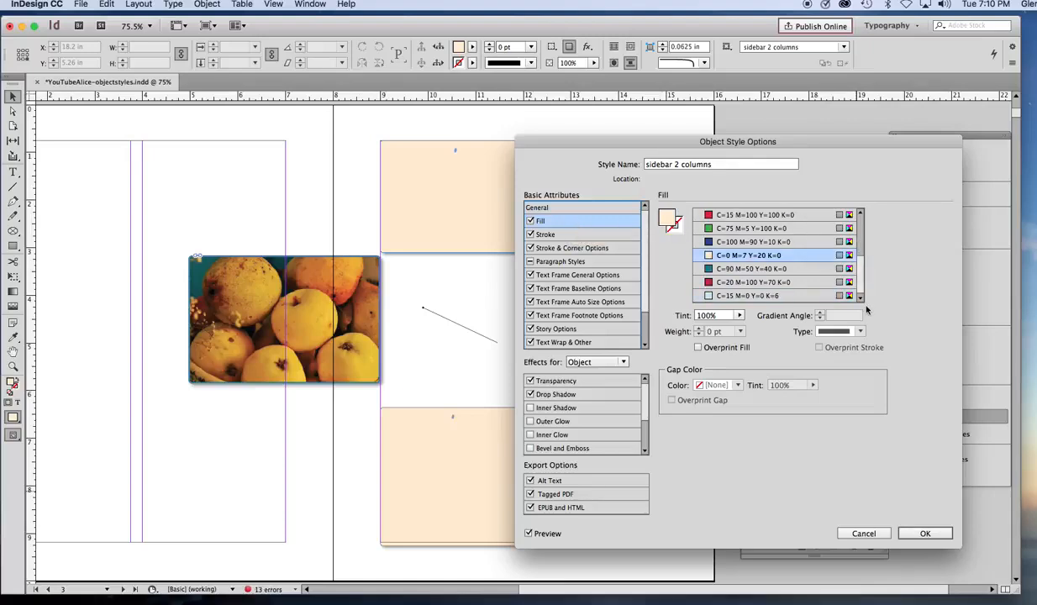
{"action": "left_click", "coordinate": [760, 297]}
{"action": "scroll", "coordinate": [760, 299], "scroll_direction": "up", "scroll_amount": 3}
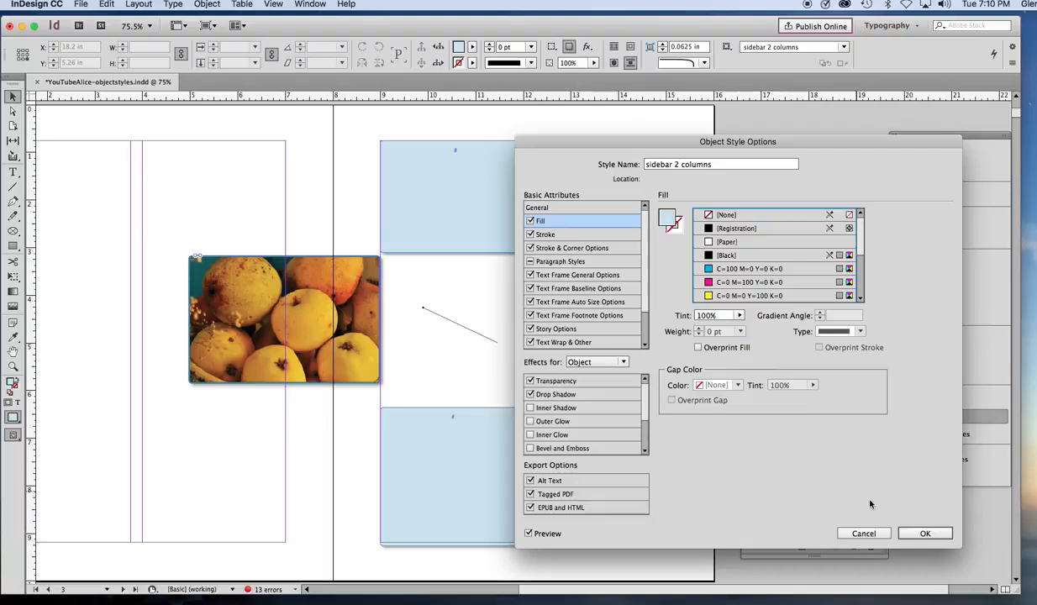
{"action": "left_click", "coordinate": [924, 532]}
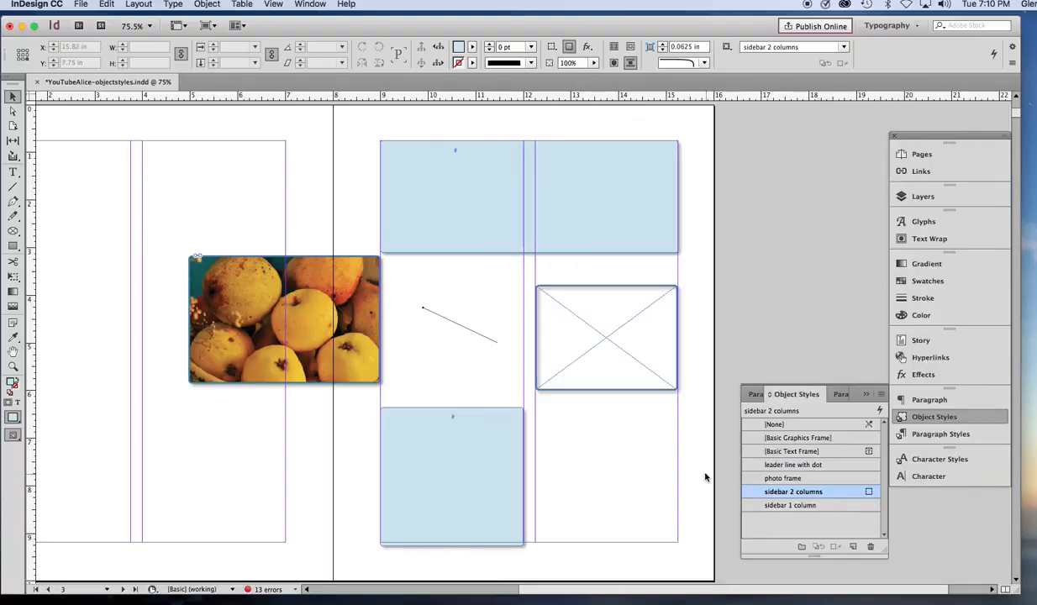